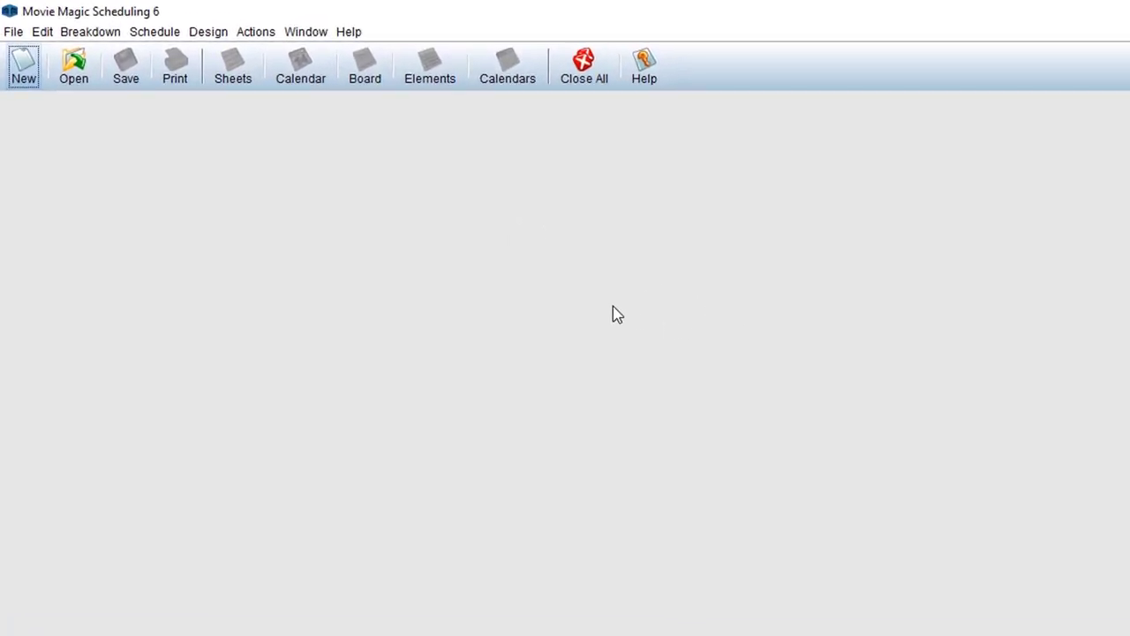
# Start license deactivation from Help > Licensing > Deactivate and confirm it to reach wizard Step 1.
pyautogui.click(349, 32)
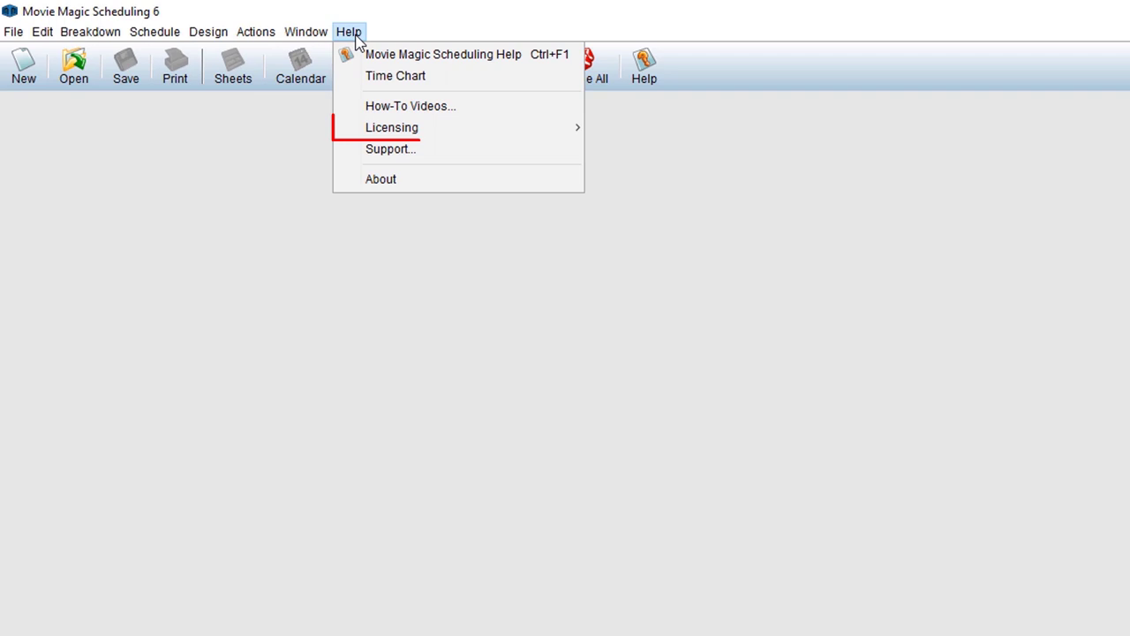
pyautogui.moveTo(450, 131)
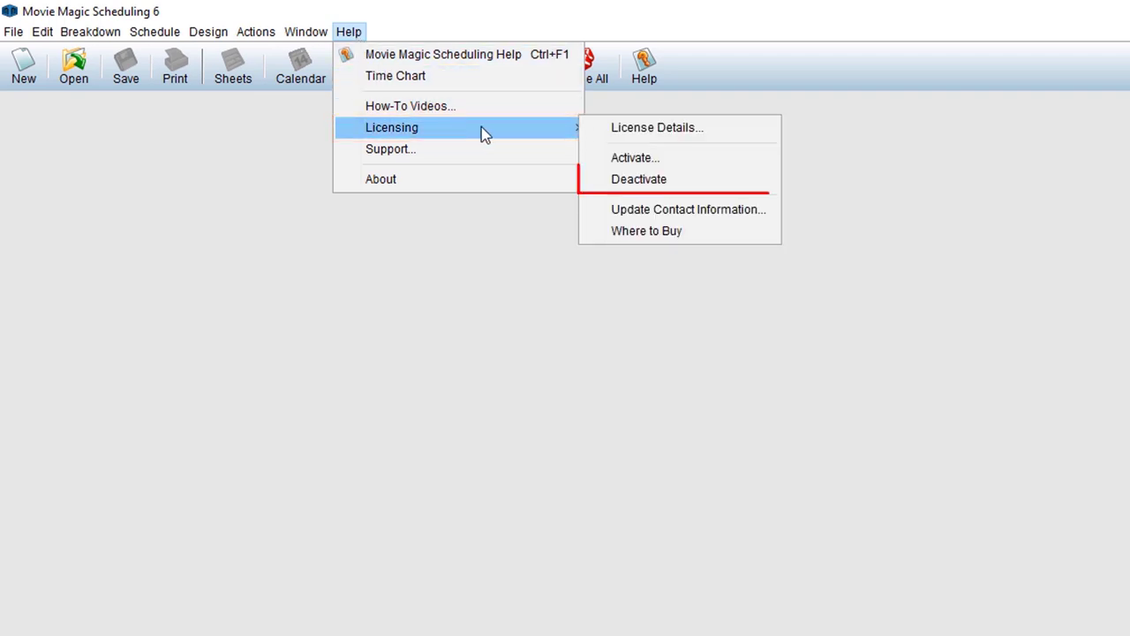
pyautogui.click(721, 187)
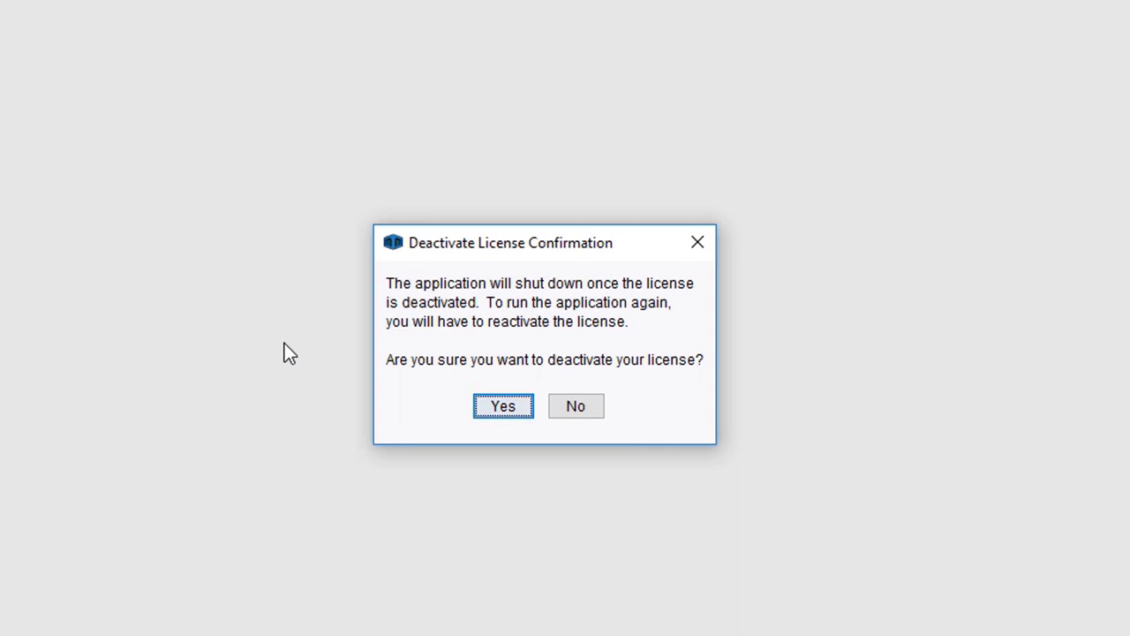
pyautogui.click(483, 410)
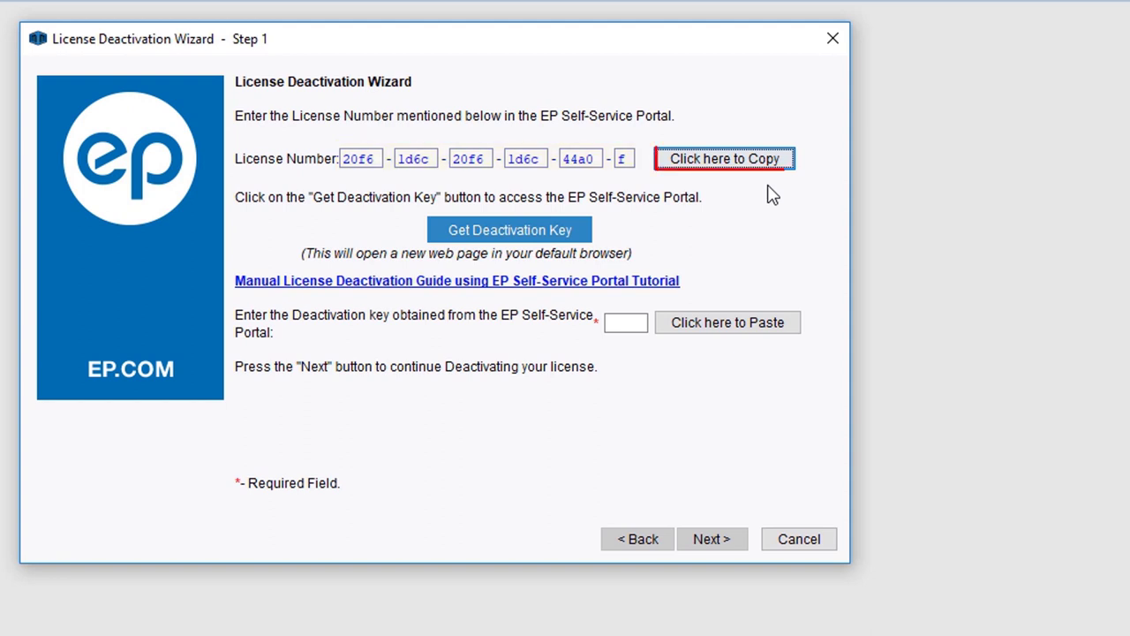
# Copy the wizard's license number and launch the portal's Deactivate Product page.
pyautogui.click(765, 164)
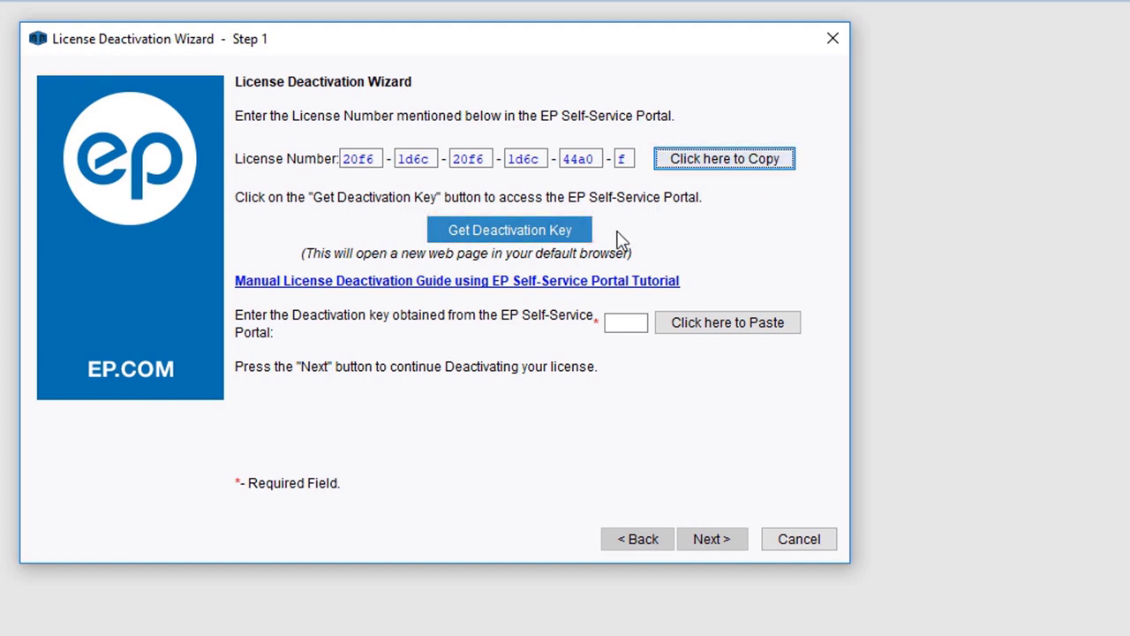
pyautogui.click(586, 234)
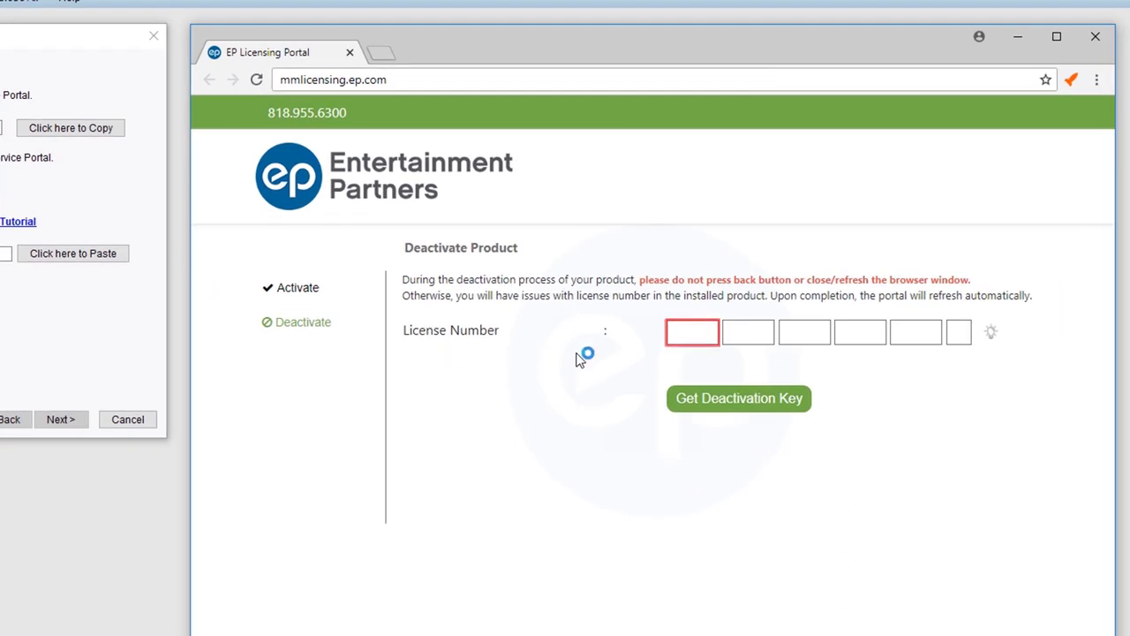
# Paste the license number into the portal, generate a deactivation key and copy it.
pyautogui.rightClick(675, 334)
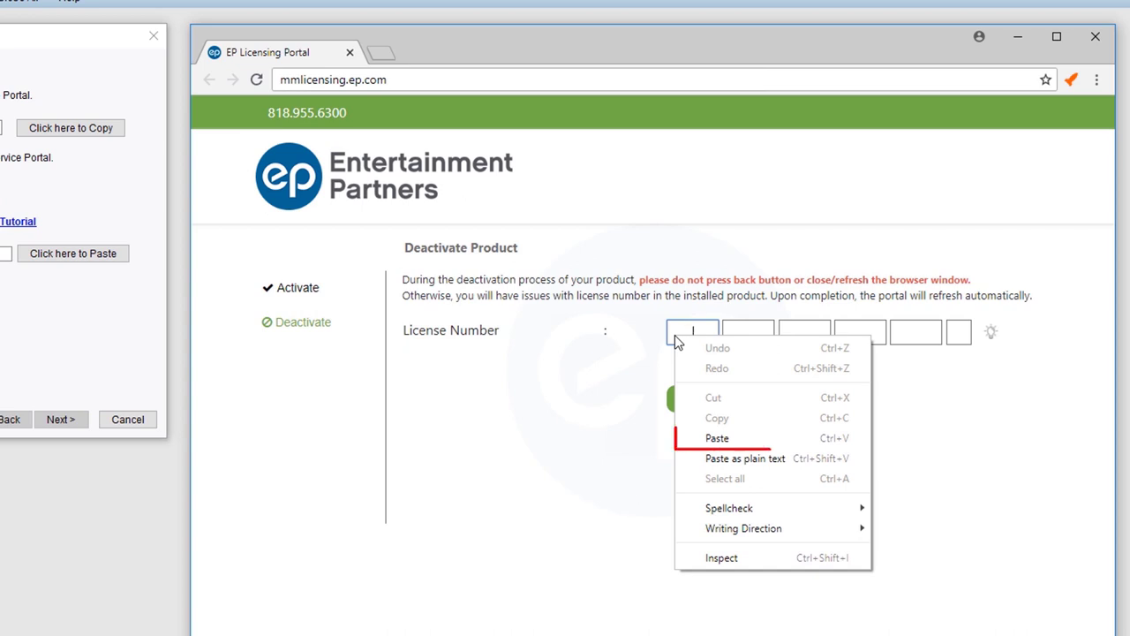
pyautogui.click(717, 438)
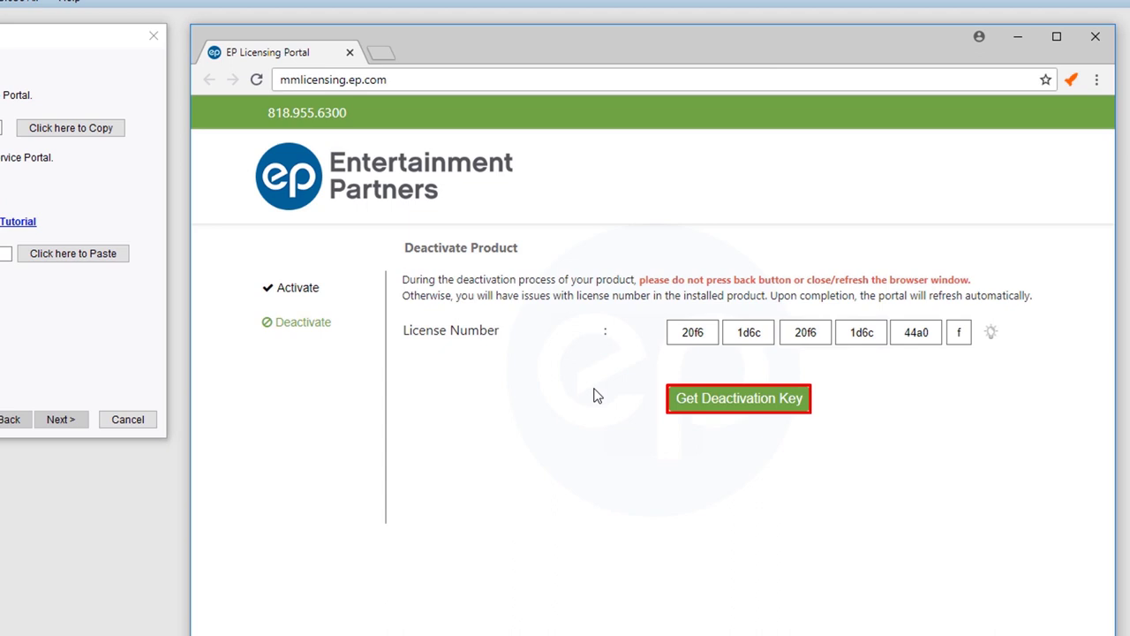
pyautogui.click(674, 408)
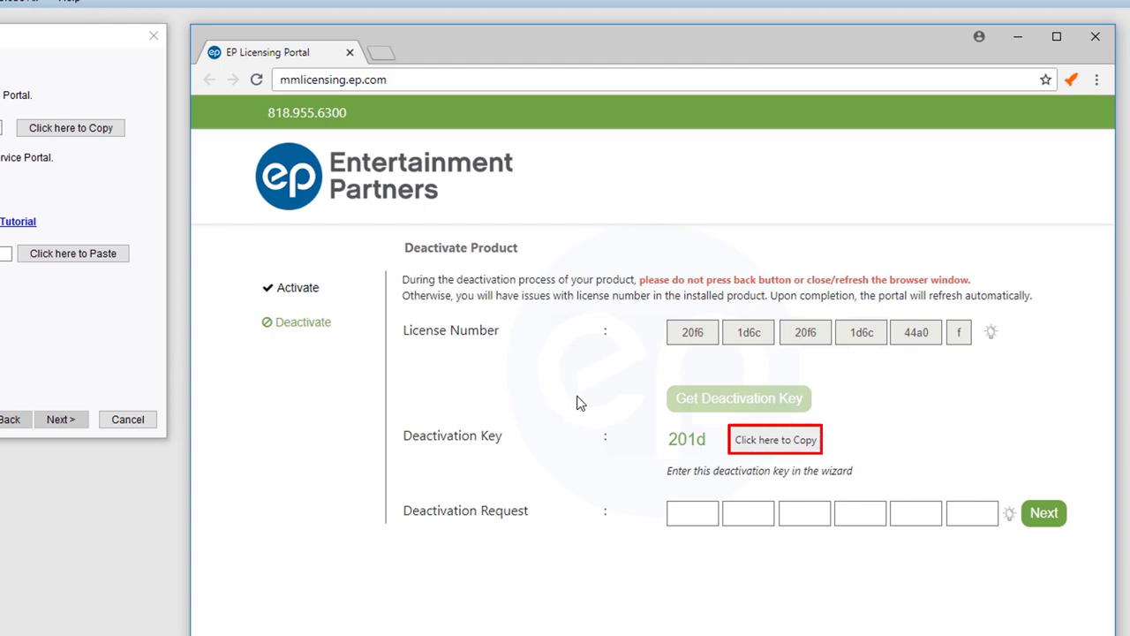
pyautogui.click(738, 446)
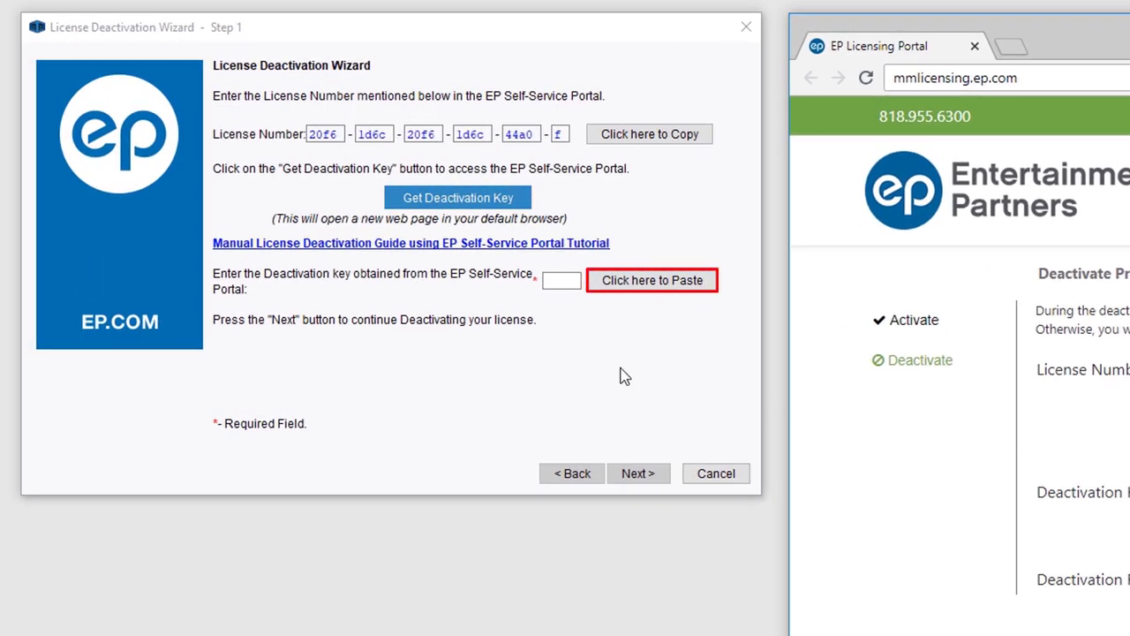
# Paste the deactivation key into the wizard, move to Step 2 and copy the request code.
pyautogui.click(598, 284)
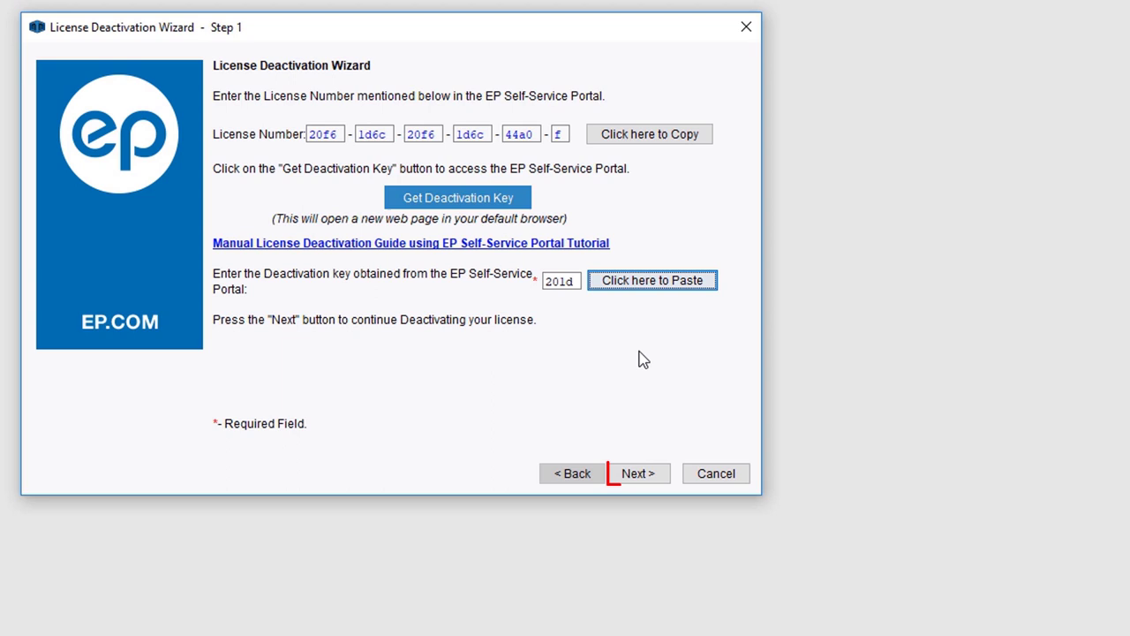
pyautogui.click(665, 475)
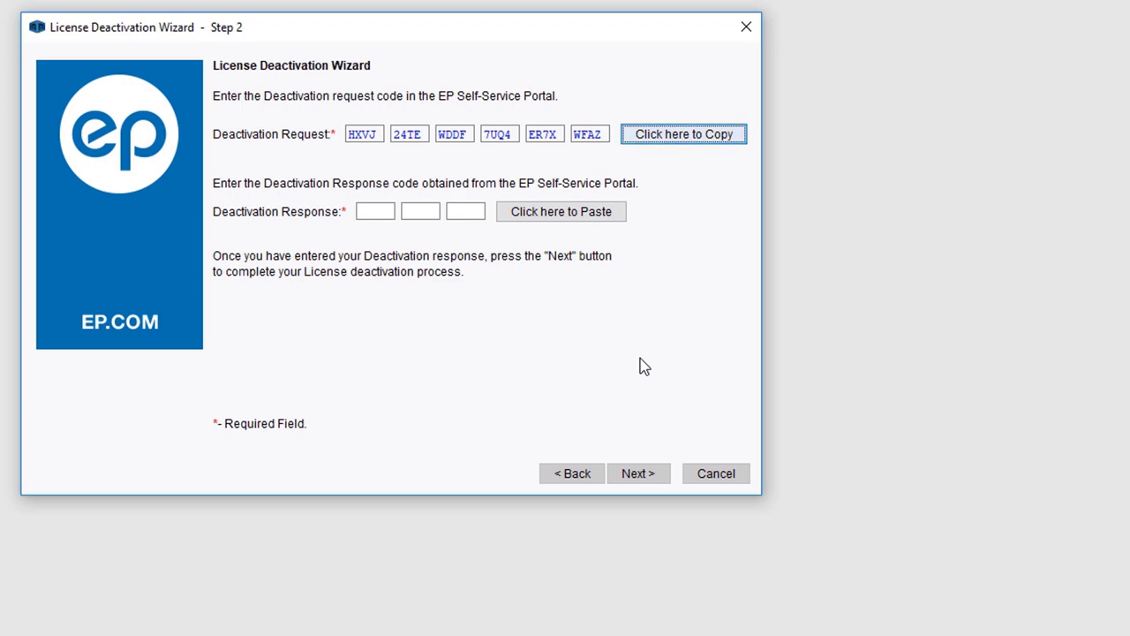
pyautogui.click(737, 140)
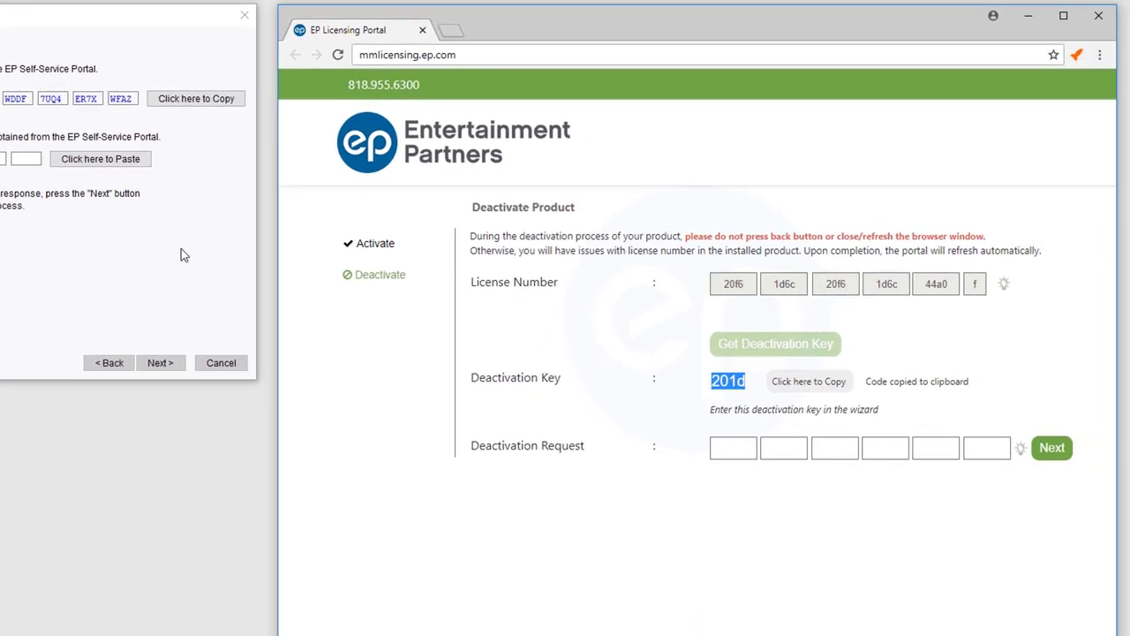
# Paste the request code into the portal, submit it, and copy the returned deactivation response.
pyautogui.click(721, 447)
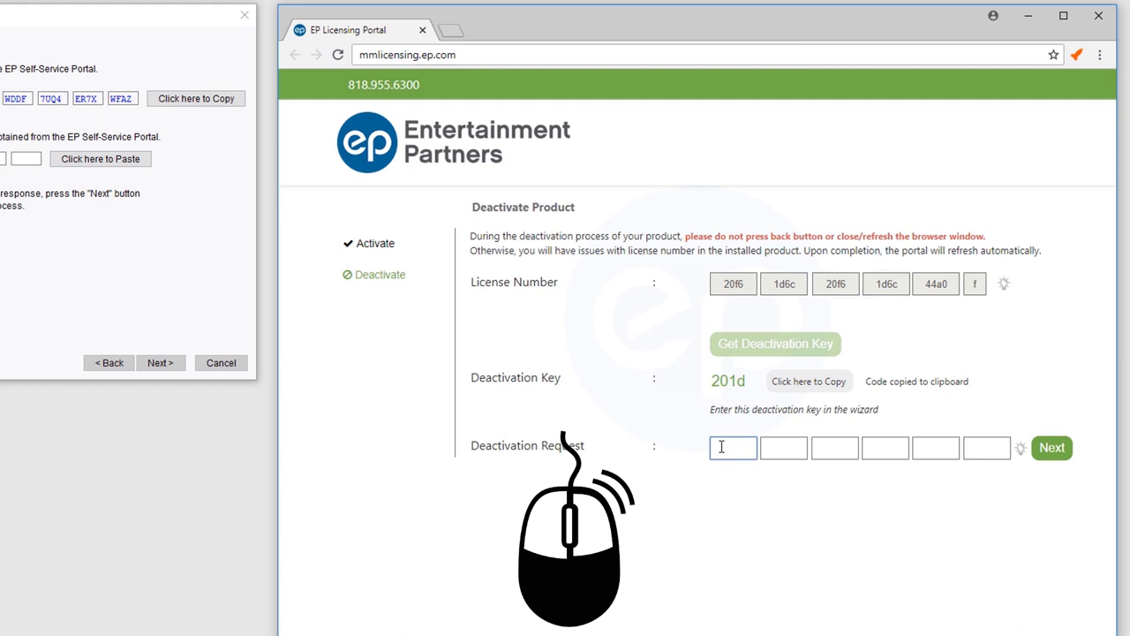
pyautogui.rightClick(721, 447)
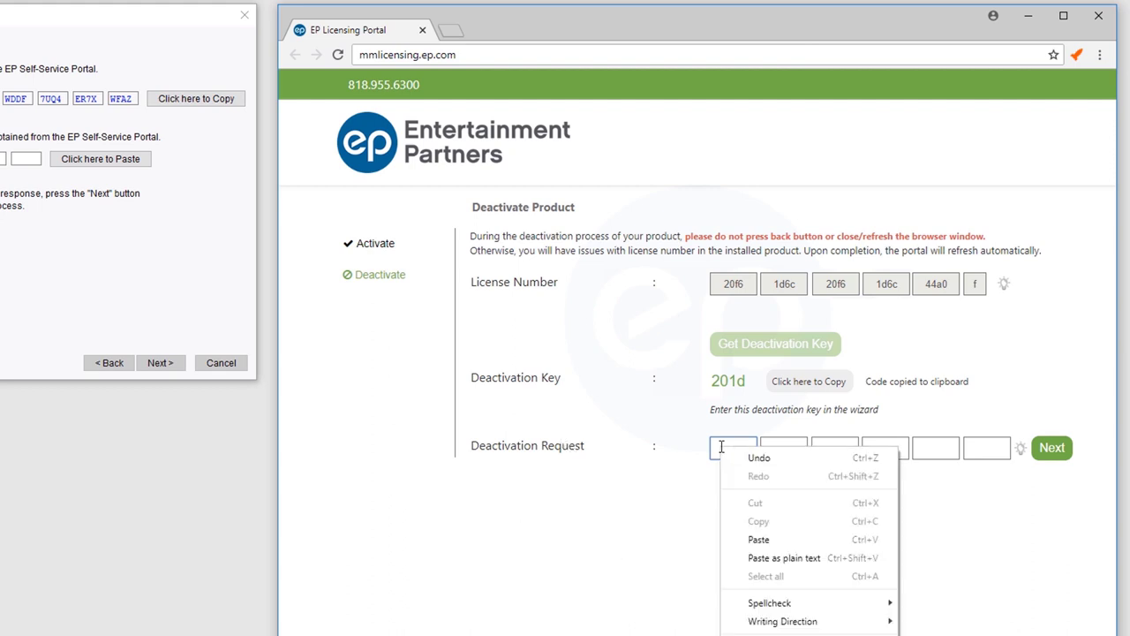
pyautogui.click(785, 539)
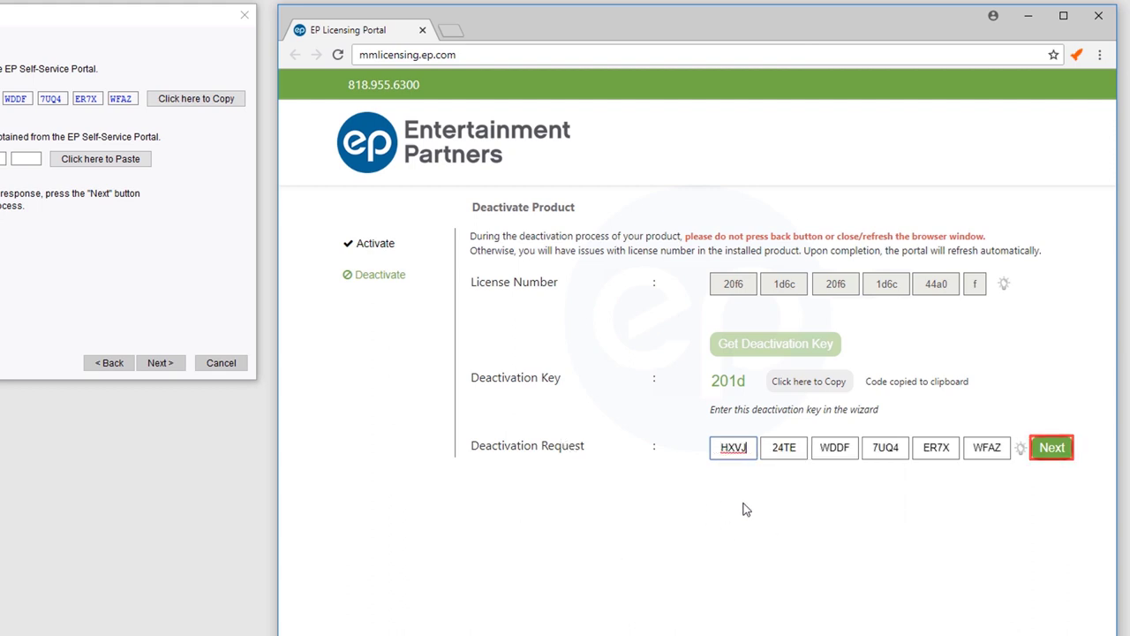
pyautogui.click(1041, 455)
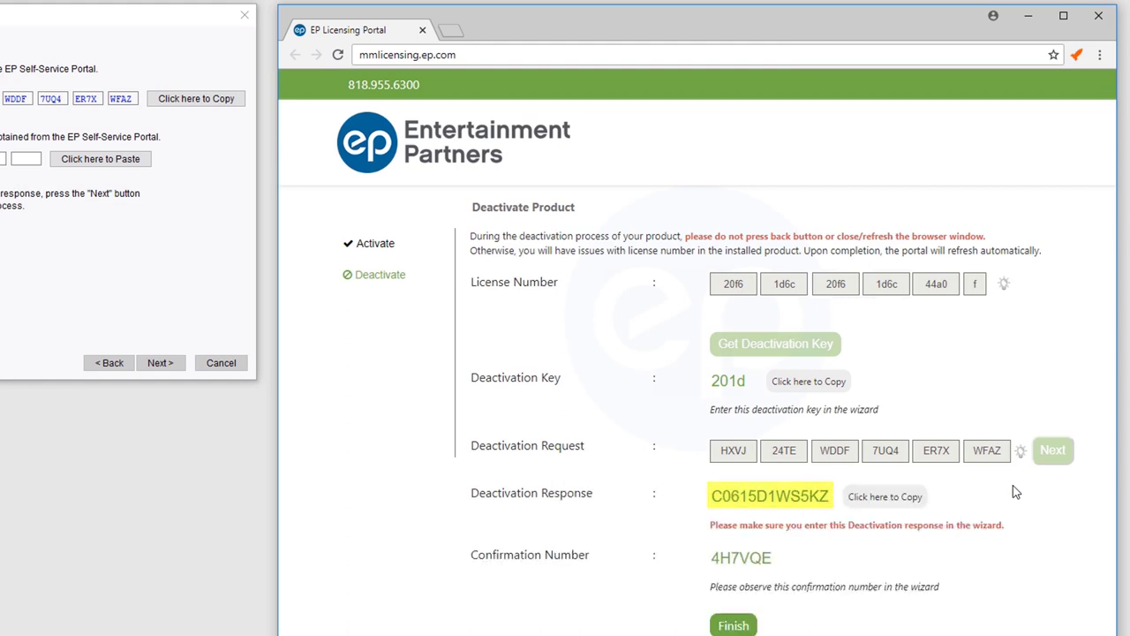
pyautogui.click(907, 501)
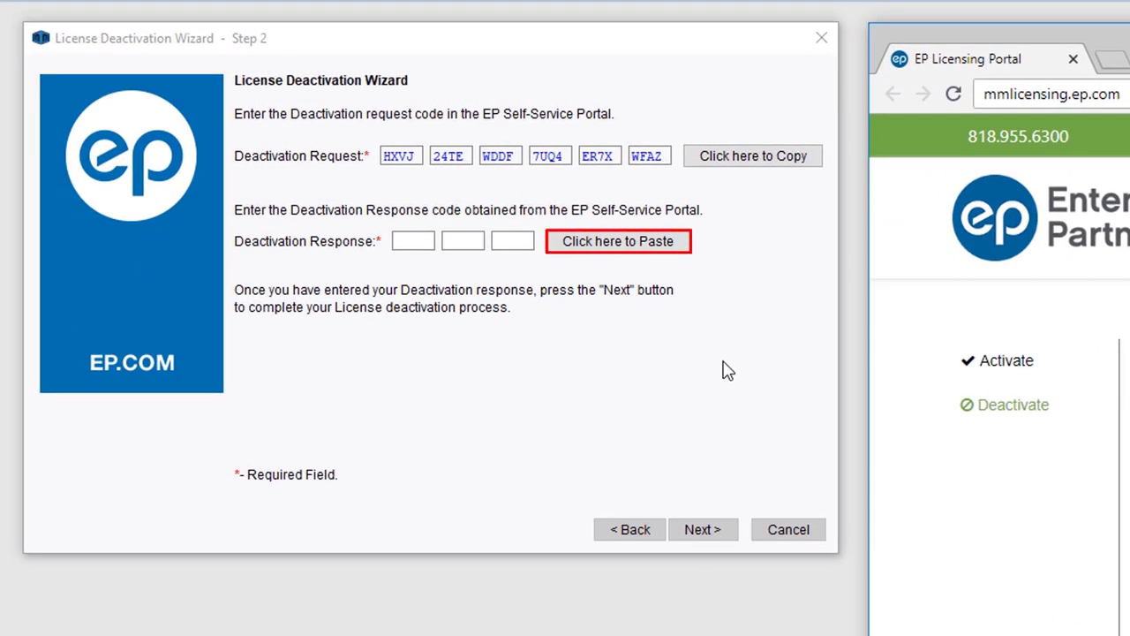
# Paste the deactivation response into the wizard and advance to Step 3's confirmation number.
pyautogui.click(685, 248)
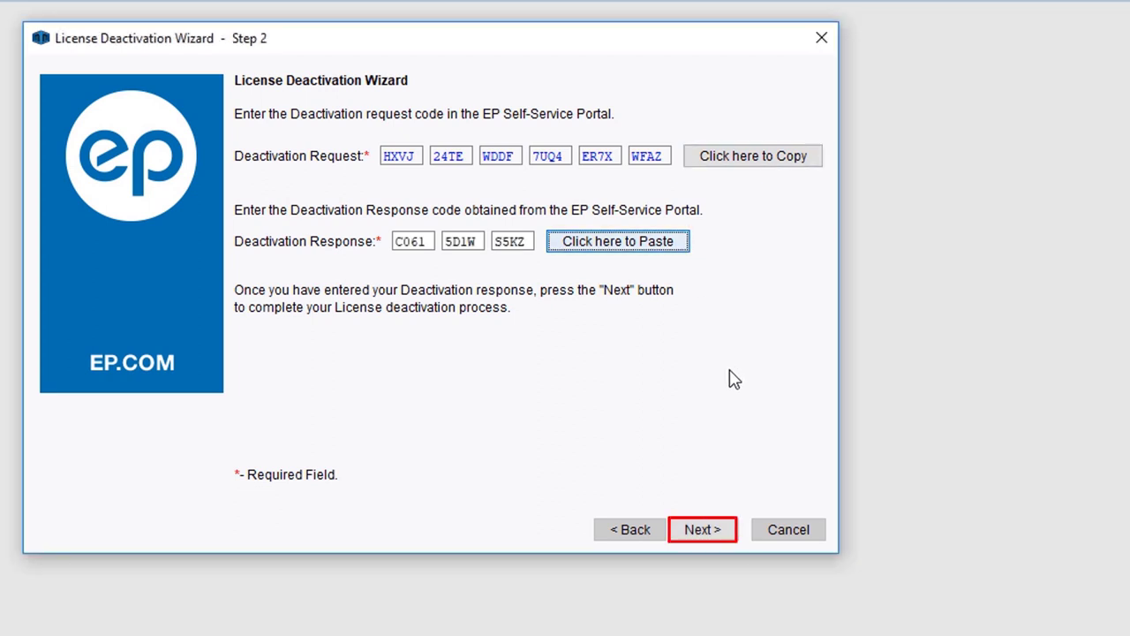
pyautogui.click(731, 532)
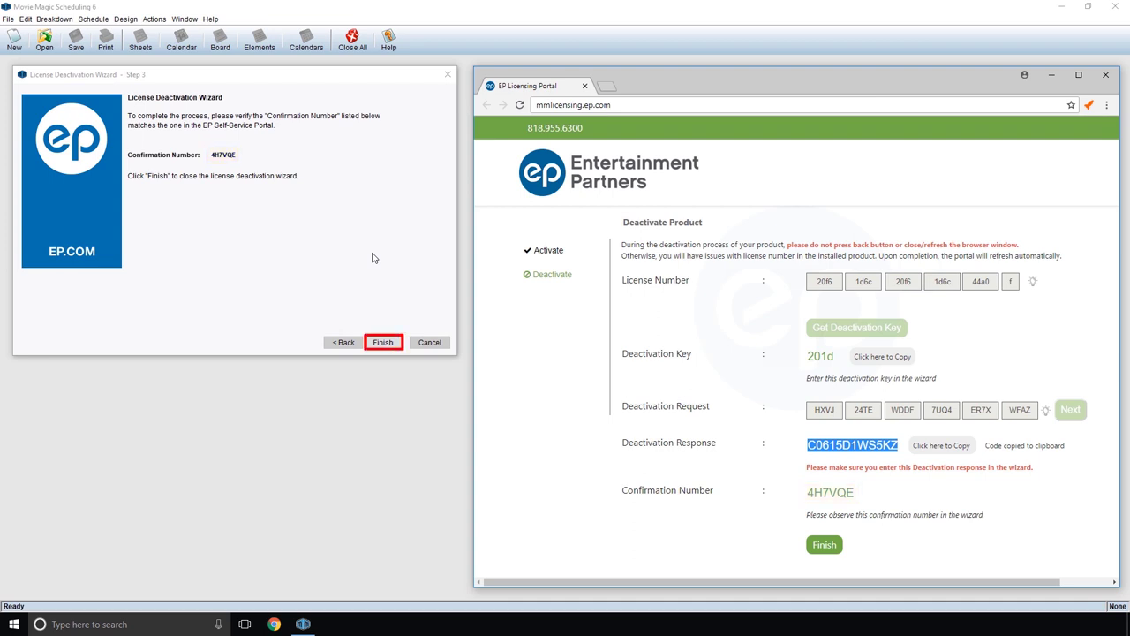
# Finish the online license deactivation in the wizard.
pyautogui.click(396, 342)
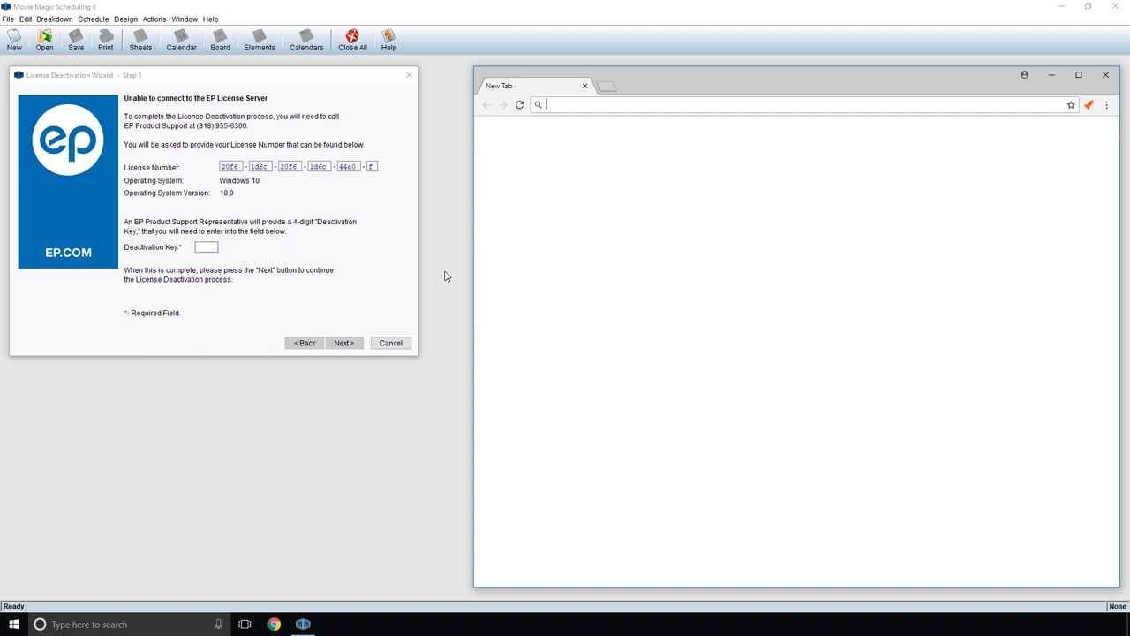
# Load mmlicensing.ep.com, go to Deactivate, enter the license number and generate a deactivation key.
pyautogui.write('mmlicensing.ep.com')
pyautogui.press('Return')
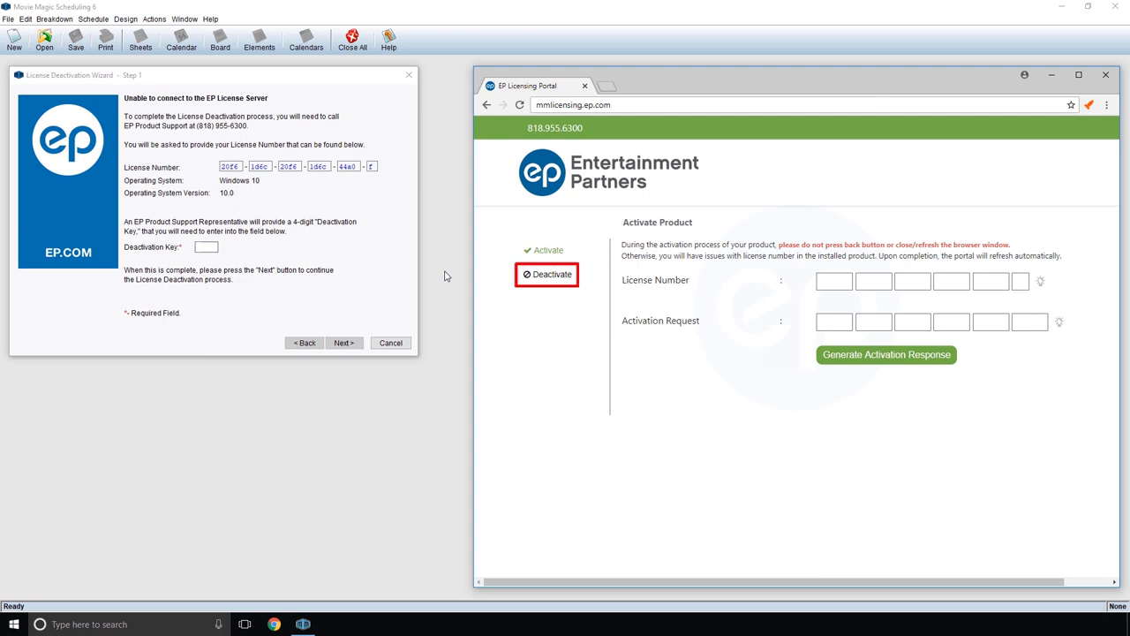
pyautogui.click(556, 277)
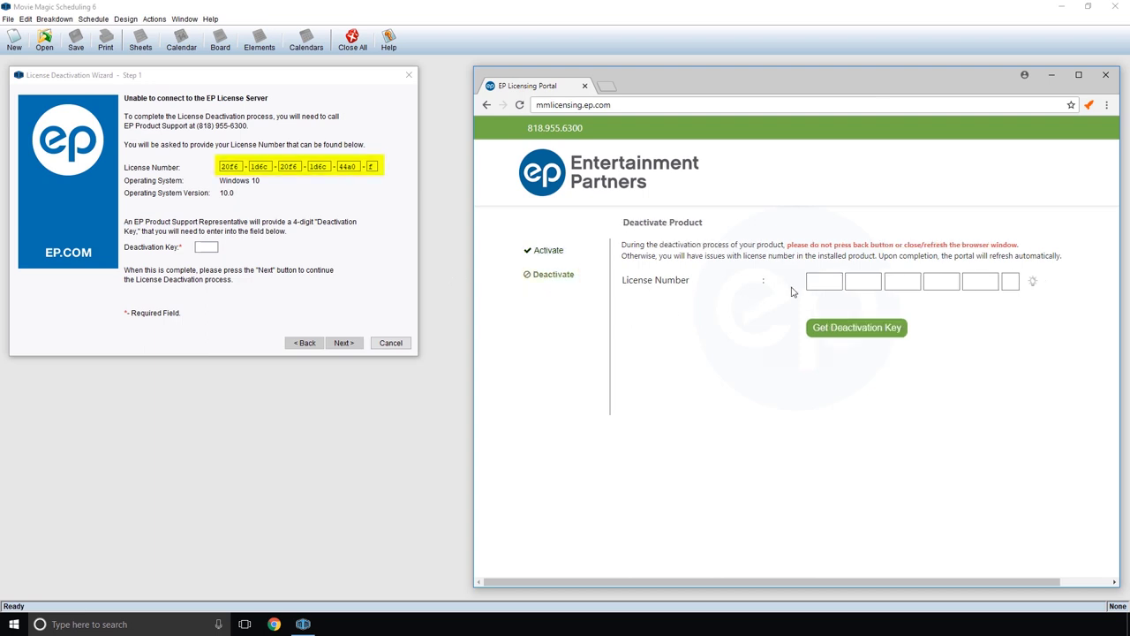
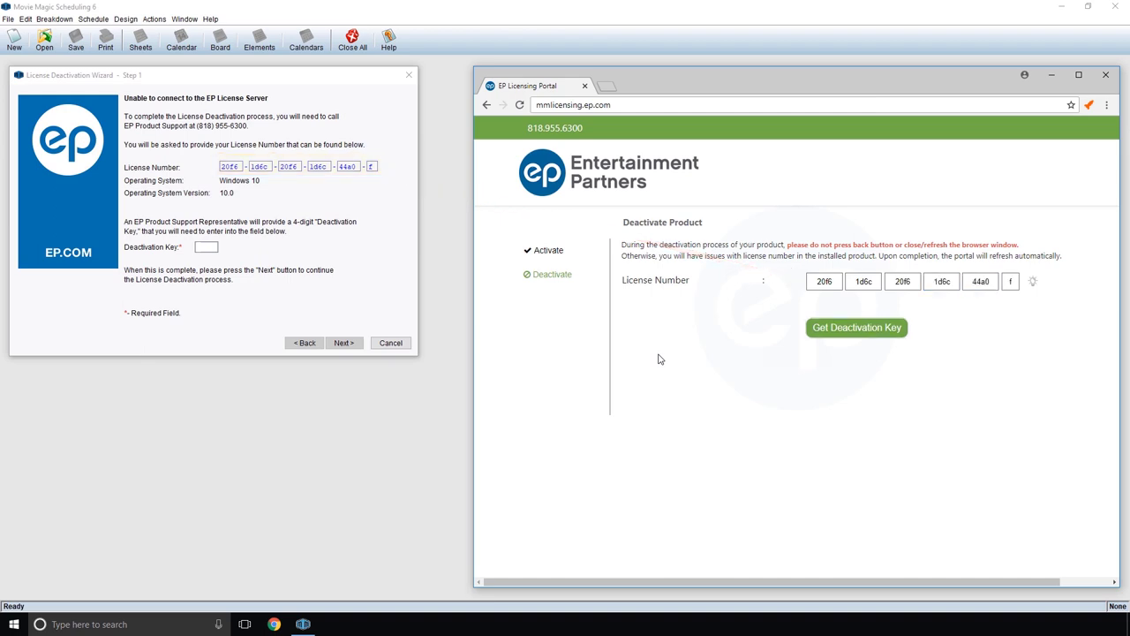
pyautogui.click(814, 334)
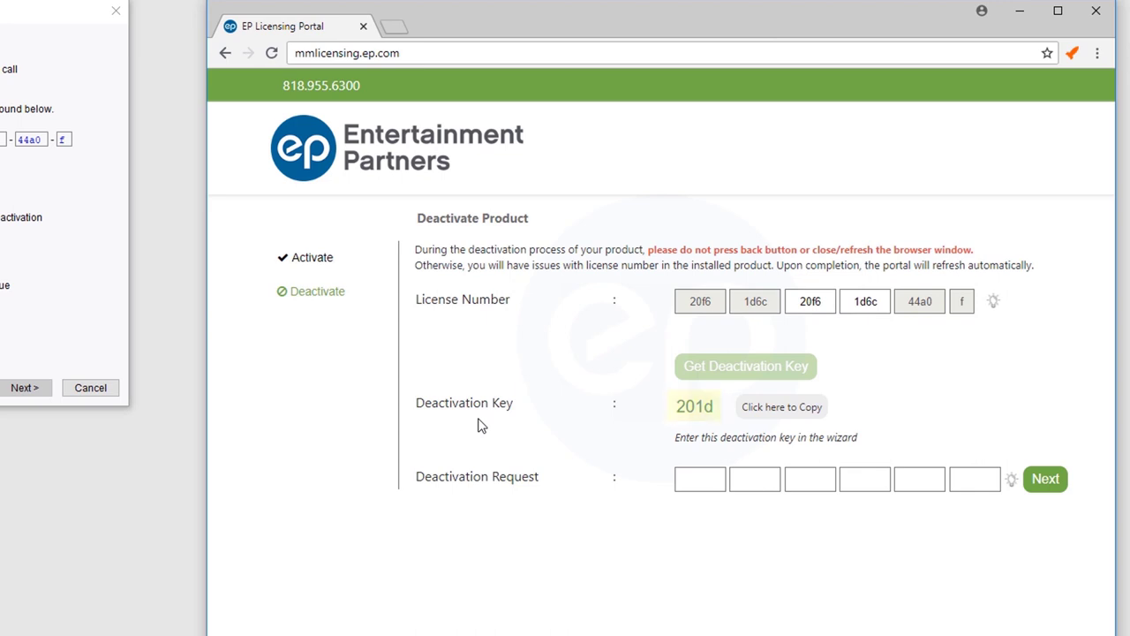
# Copy the portal's deactivation key and paste it into the offline wizard's Deactivation Key field.
pyautogui.click(750, 413)
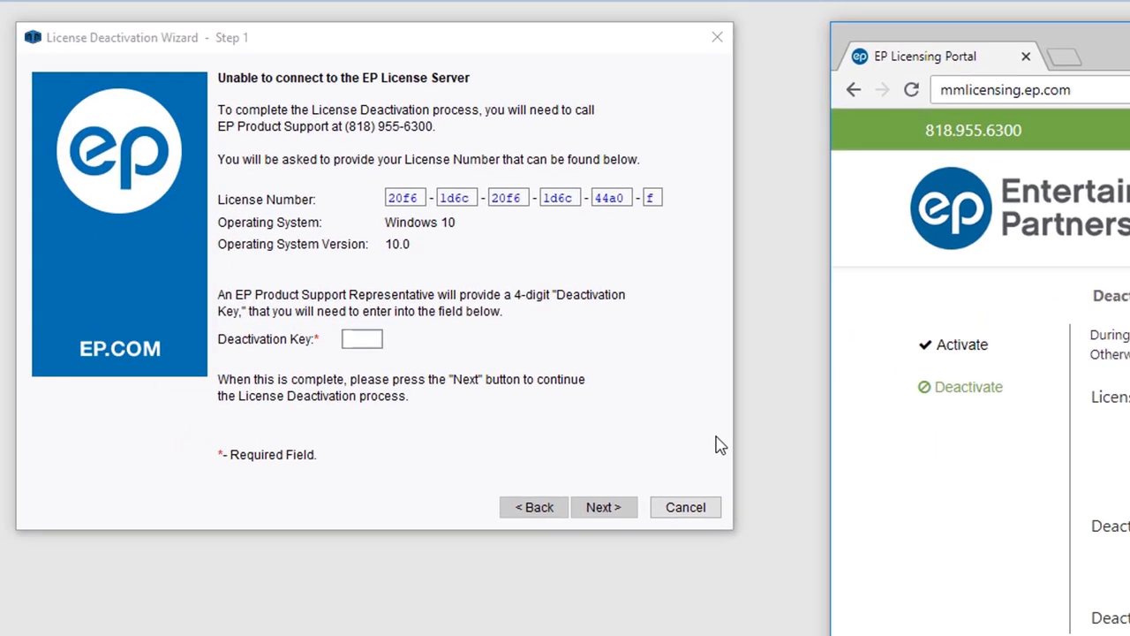
pyautogui.click(374, 339)
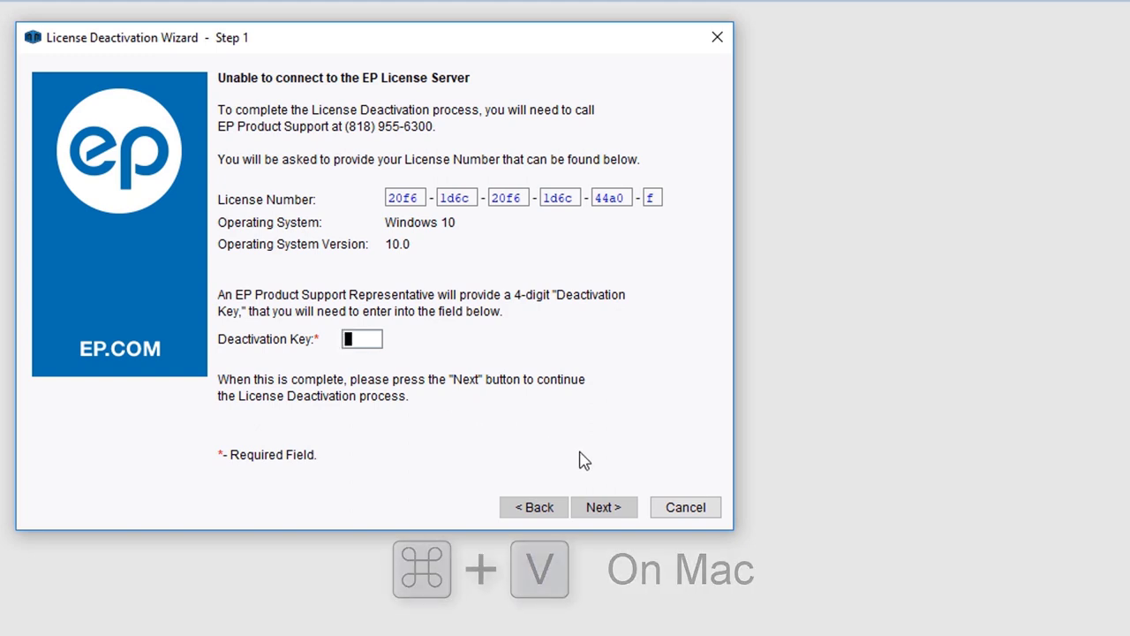
pyautogui.hotkey('ctrl', 'v')
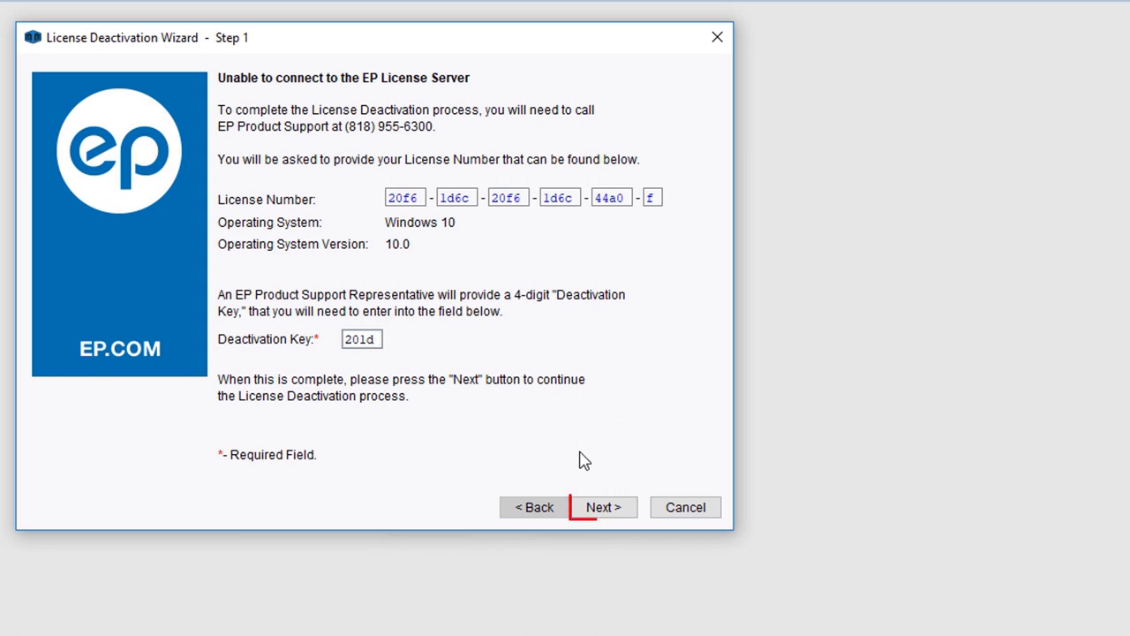
# Advance the wizard to Step 2, submit its request code in the portal, and copy the response.
pyautogui.click(628, 504)
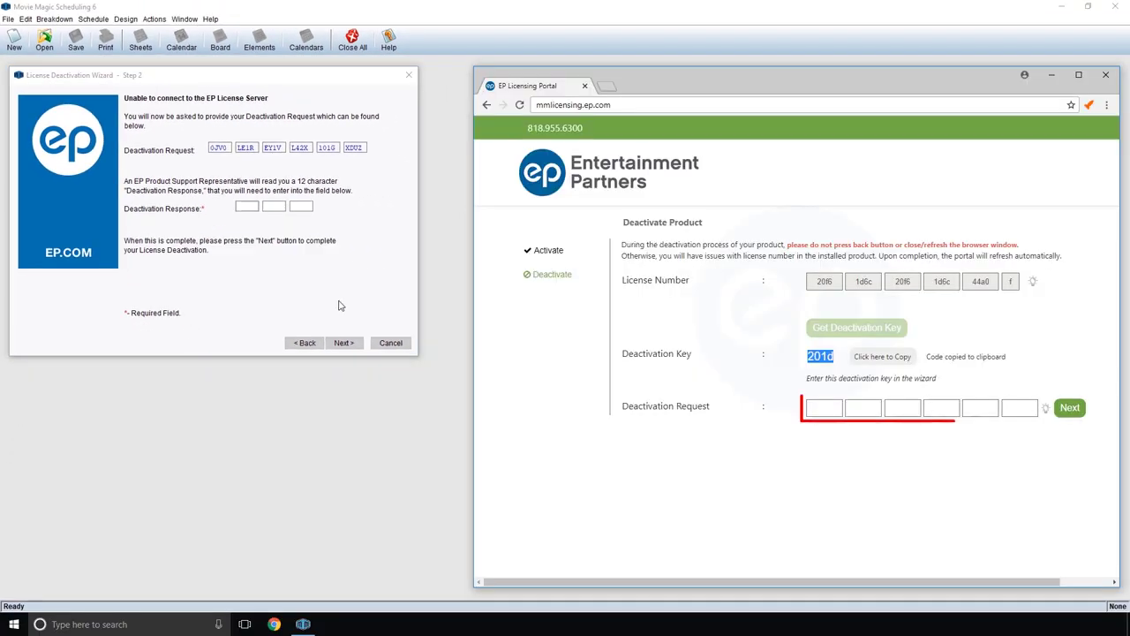
pyautogui.click(823, 407)
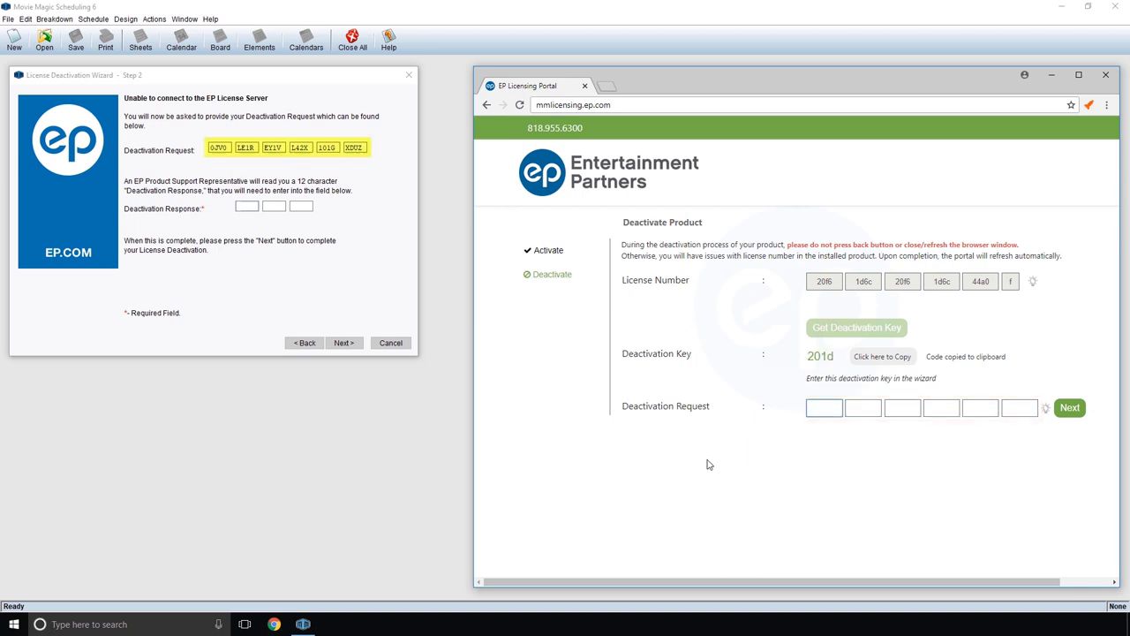
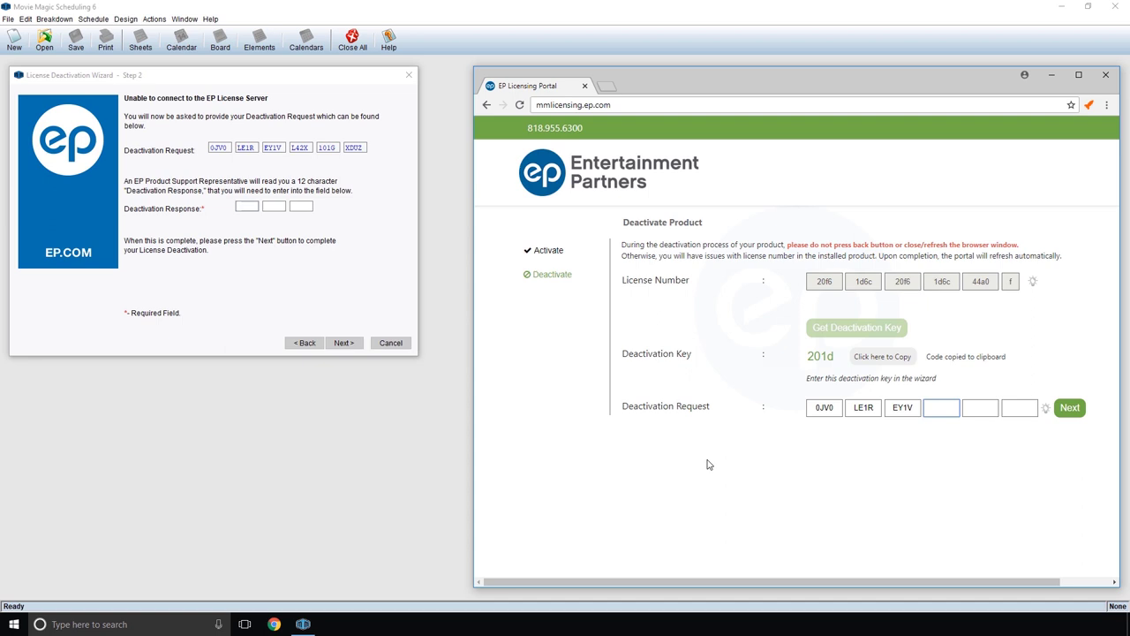
pyautogui.press('Return')
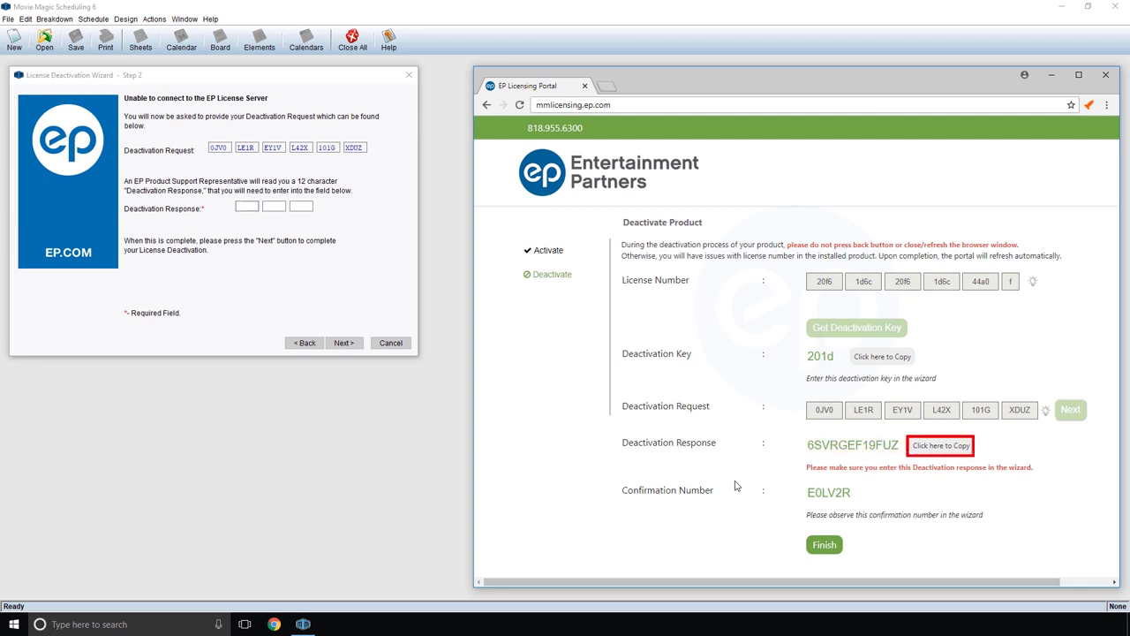
pyautogui.click(918, 450)
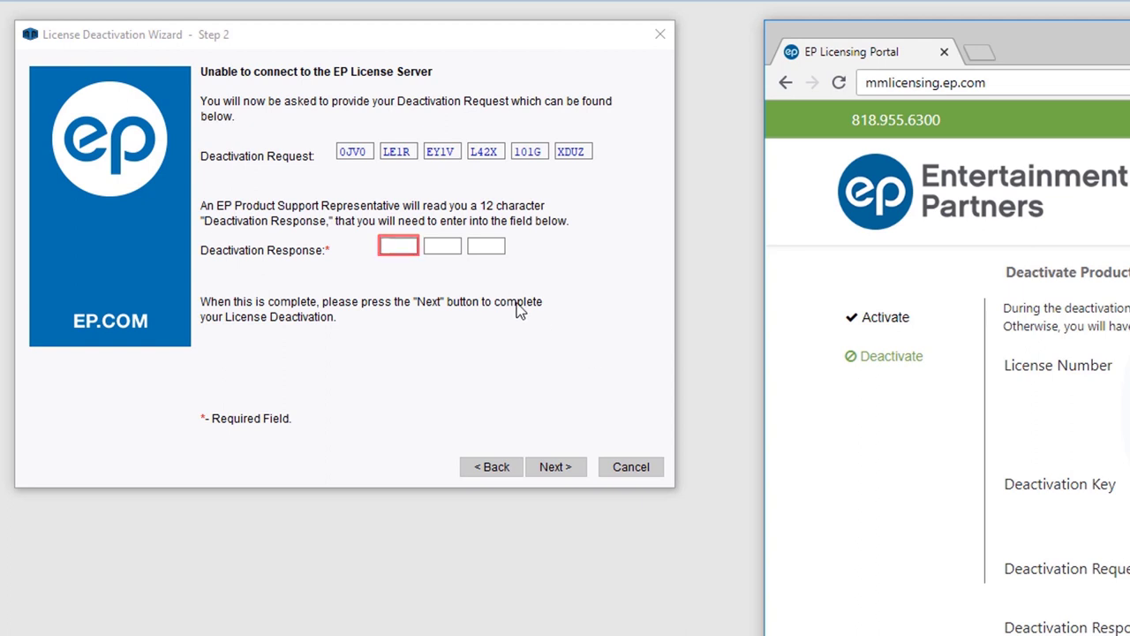
# Paste the copied deactivation response code into the wizard, submit it, and finish offline deactivation.
pyautogui.click(406, 247)
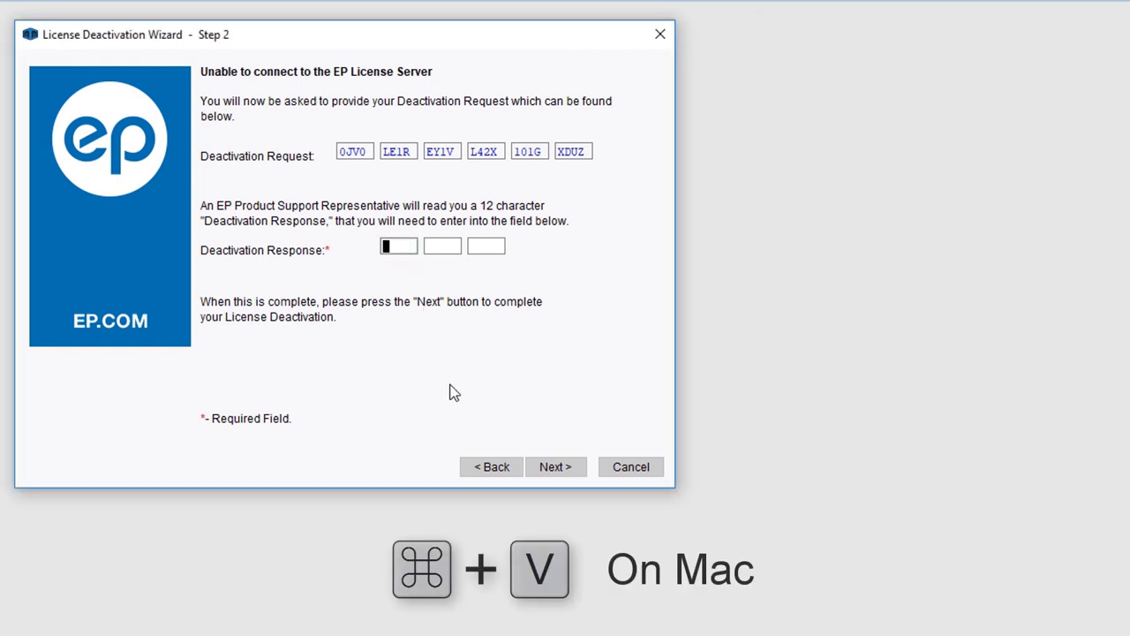
pyautogui.hotkey('ctrl', 'v')
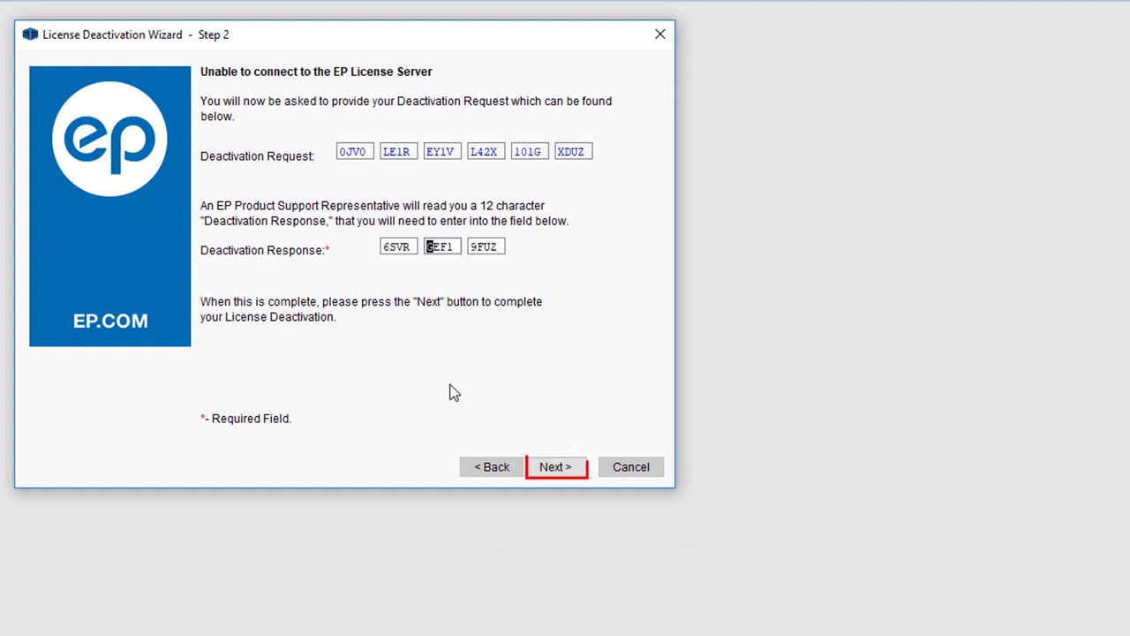
pyautogui.click(576, 470)
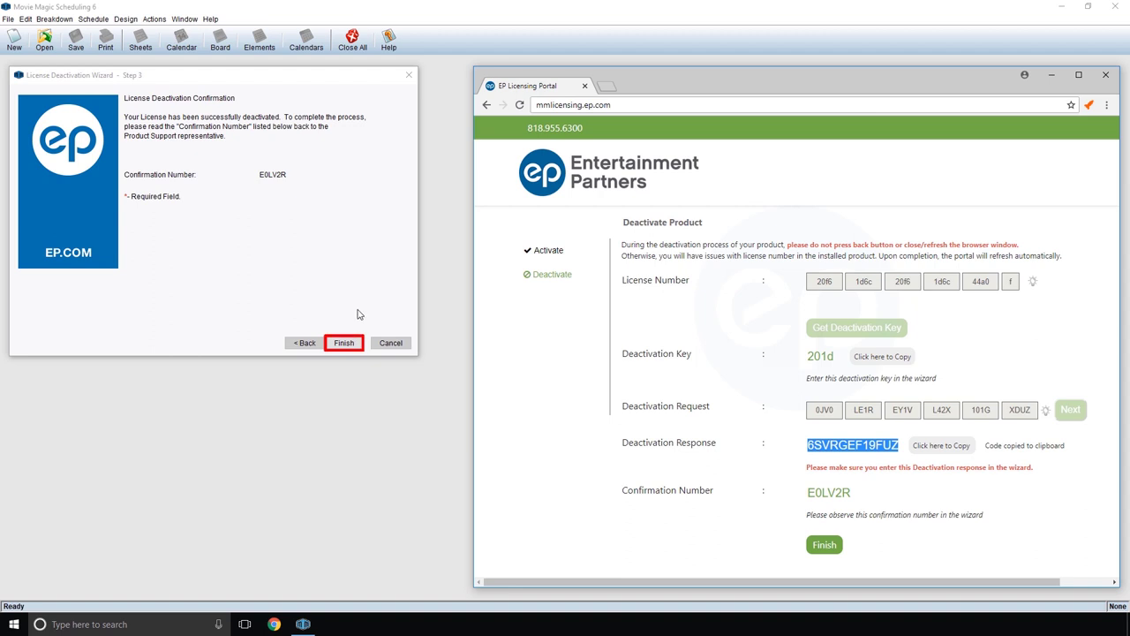
pyautogui.click(344, 343)
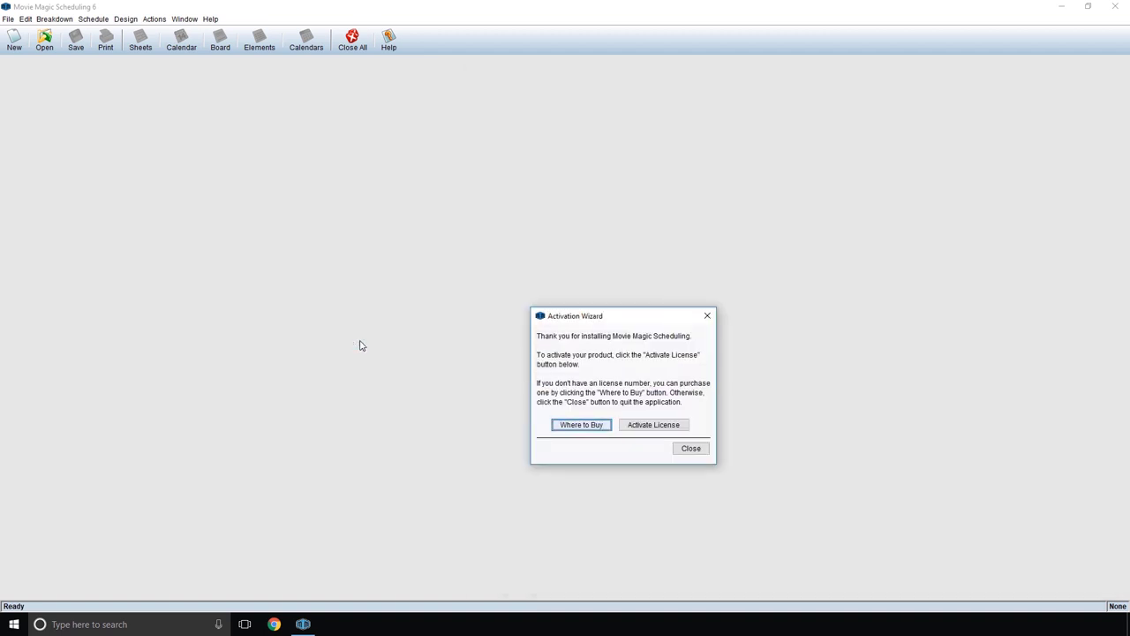